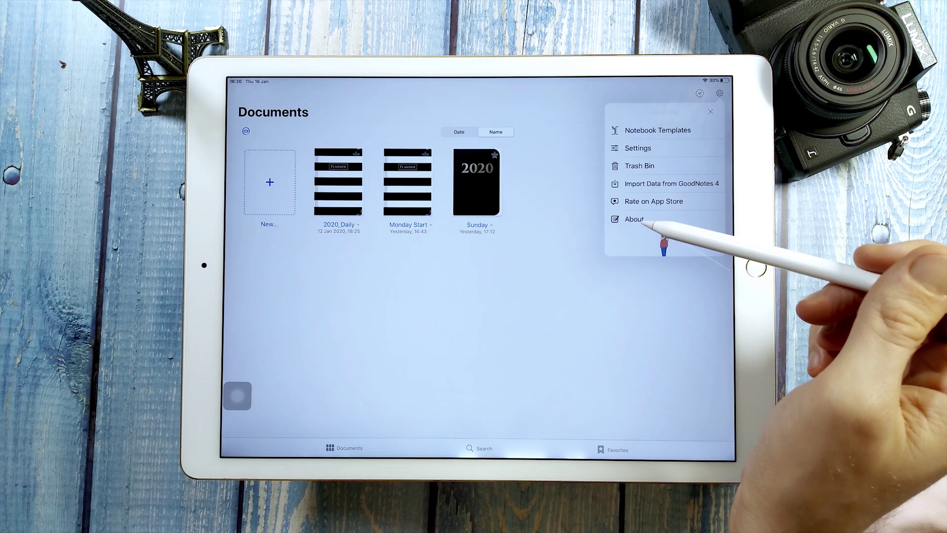
# Switch on Auto Backup to Dropbox as PDF and check the backup queue.
pyautogui.click(634, 219)
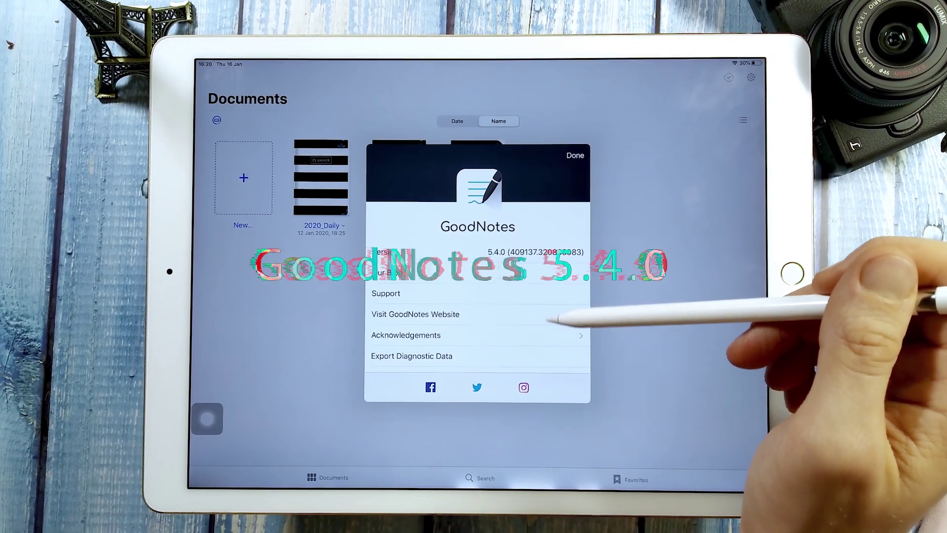
pyautogui.scroll(-2, 555, 329)
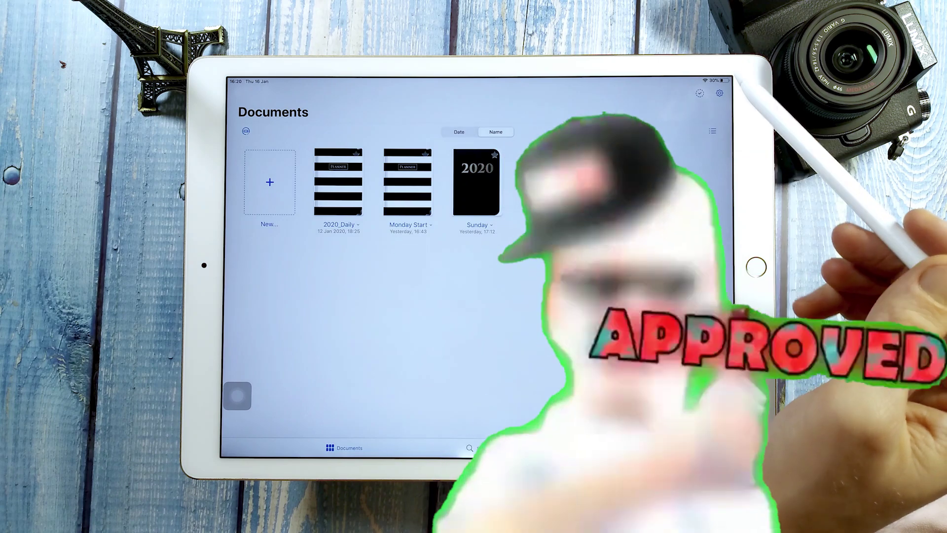
pyautogui.click(720, 93)
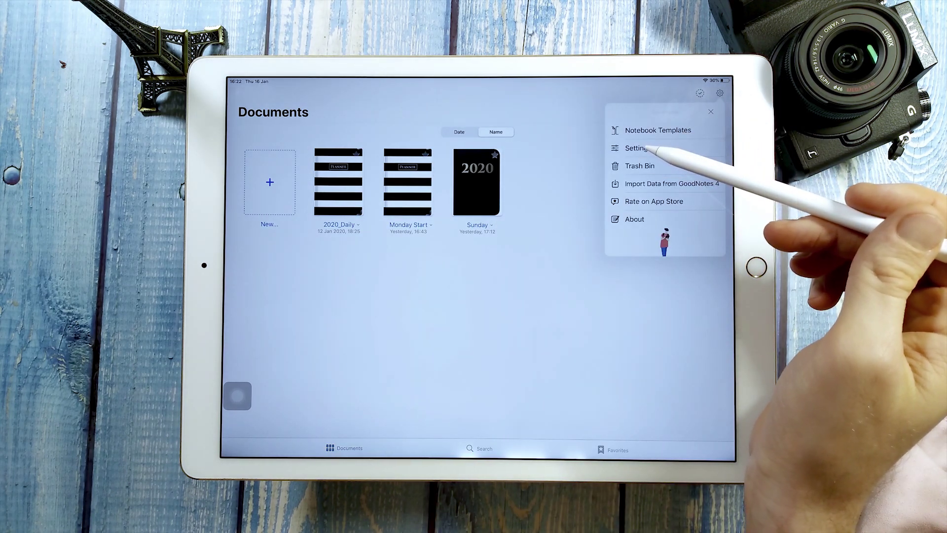
pyautogui.click(636, 148)
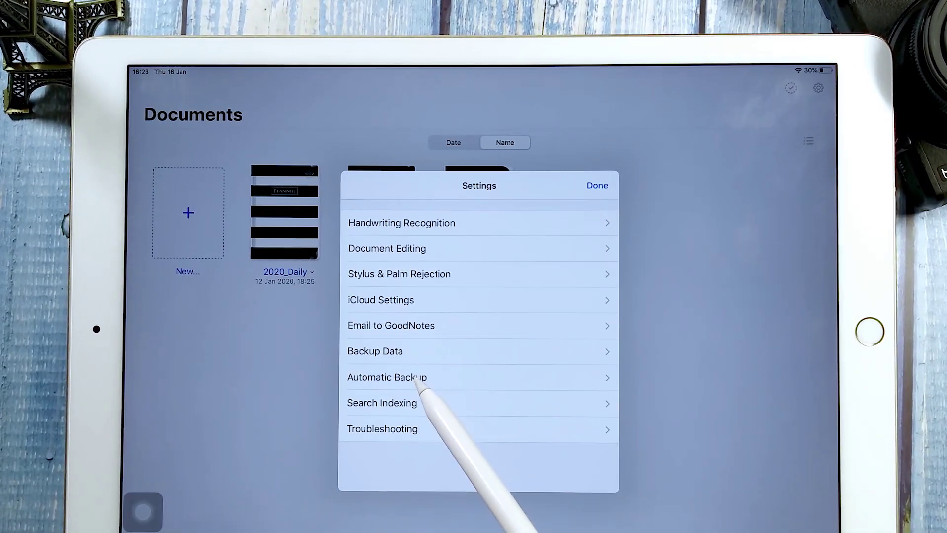
pyautogui.click(444, 299)
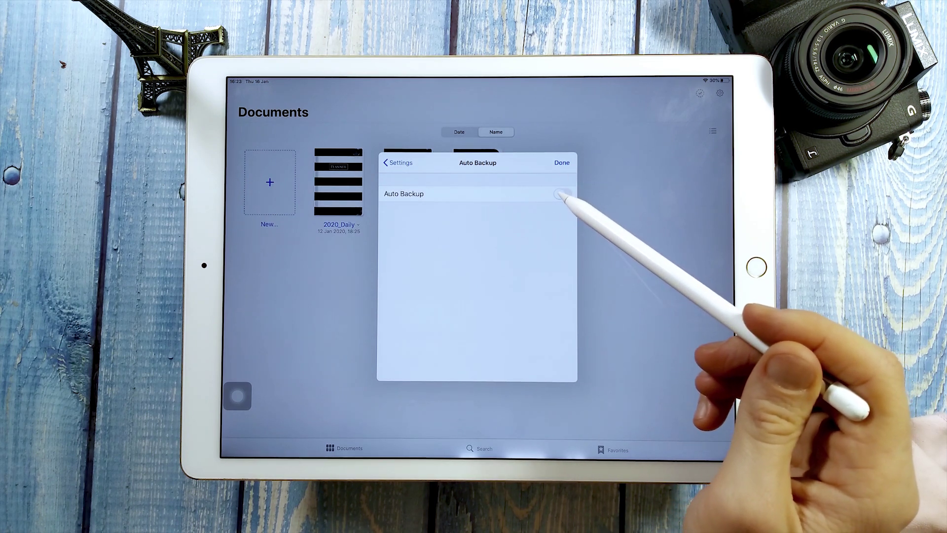
pyautogui.click(563, 195)
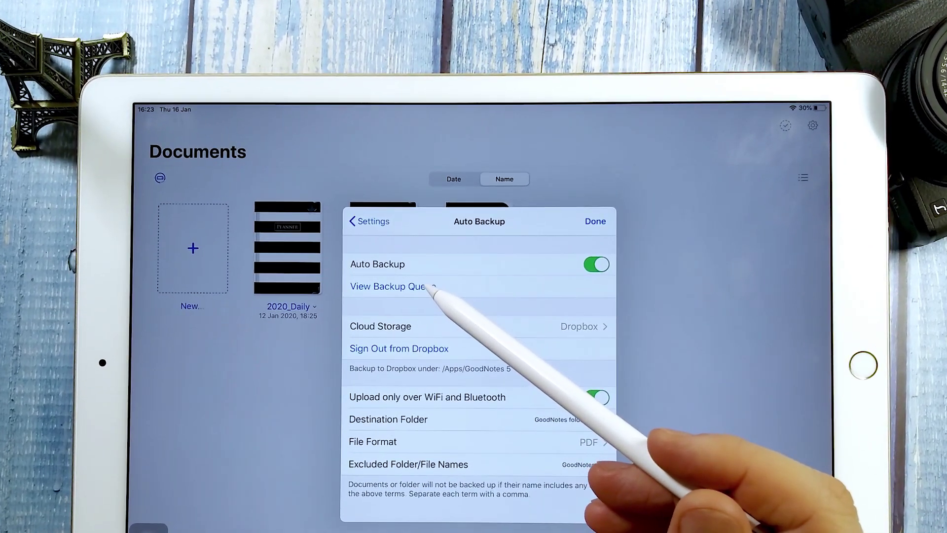
pyautogui.click(437, 210)
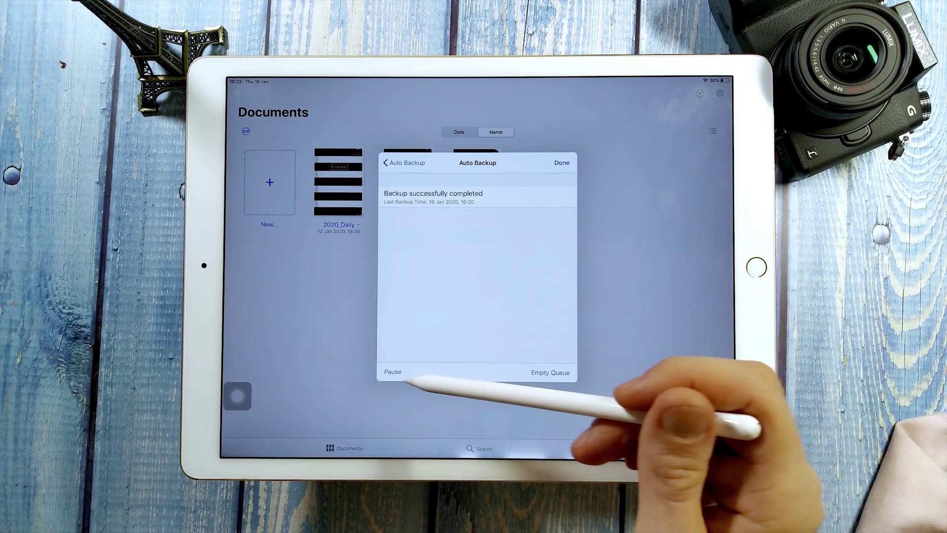
pyautogui.click(403, 163)
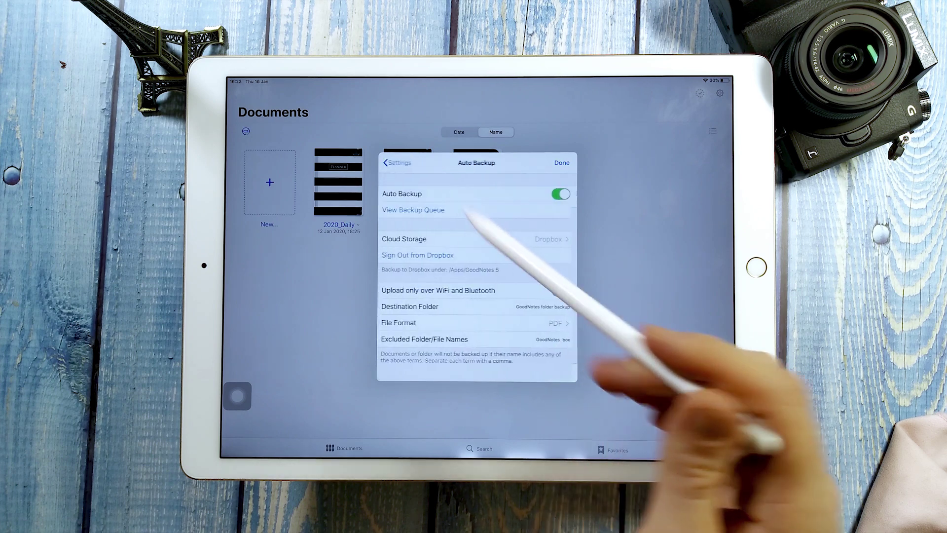
# Change the backup cloud storage to Google Drive and confirm the PDF file format.
pyautogui.click(465, 240)
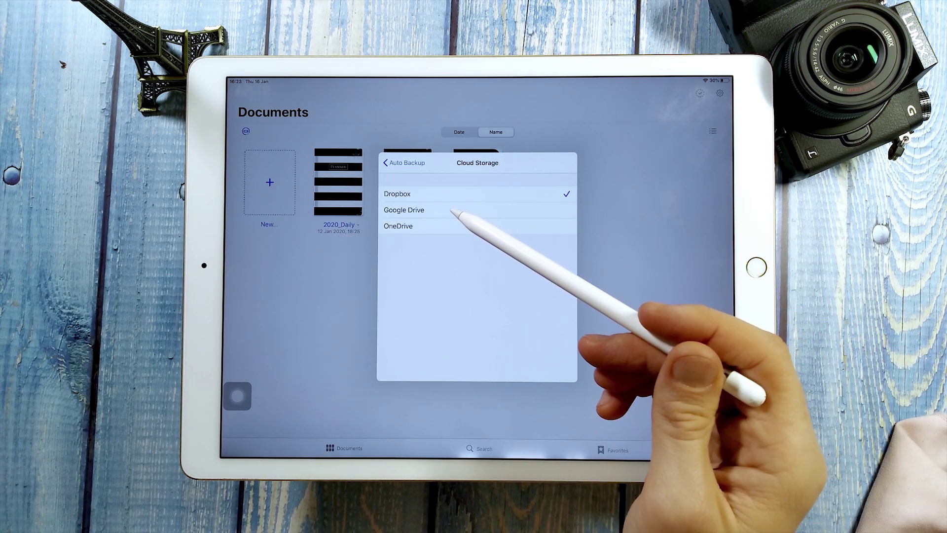
pyautogui.click(428, 212)
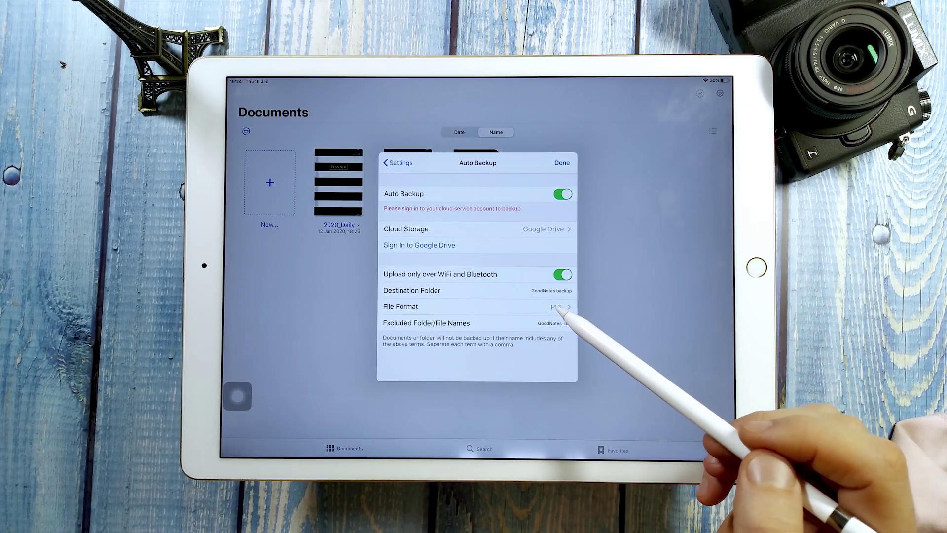
pyautogui.click(558, 307)
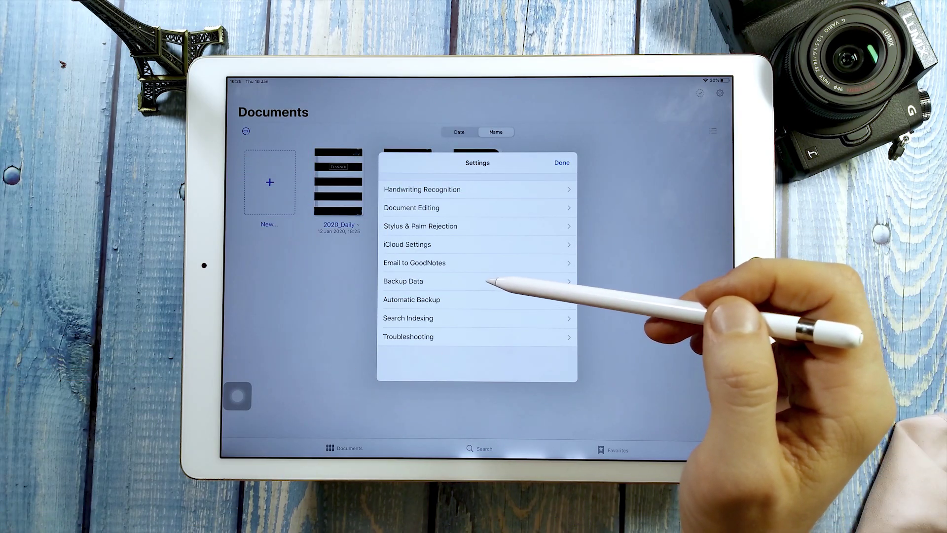
# Run Backup Now to create a ZIP archive, then open the Sunday planner notebook.
pyautogui.click(478, 281)
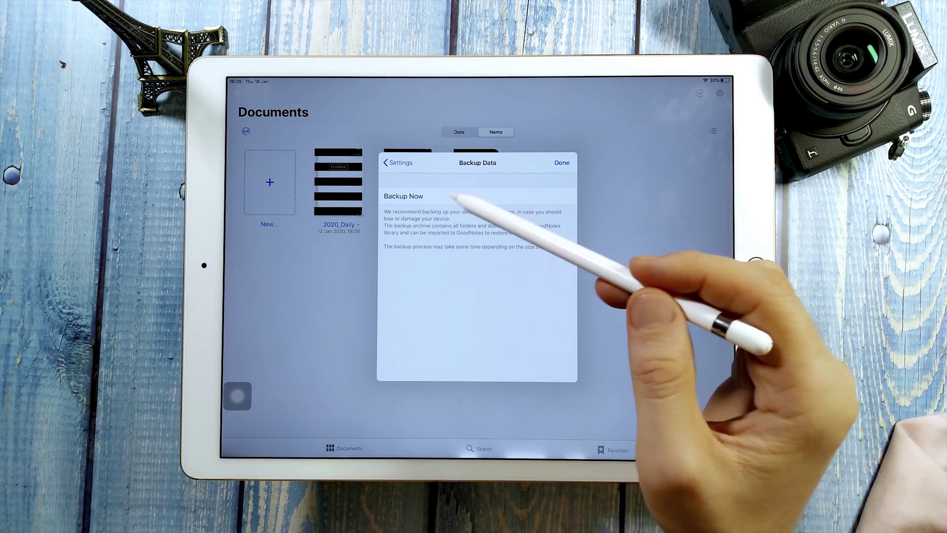
pyautogui.click(445, 197)
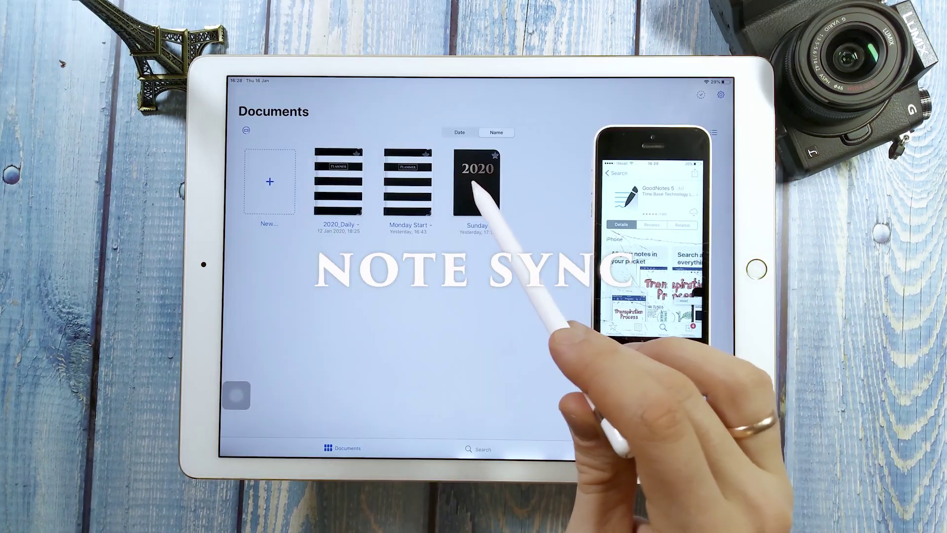
pyautogui.click(478, 185)
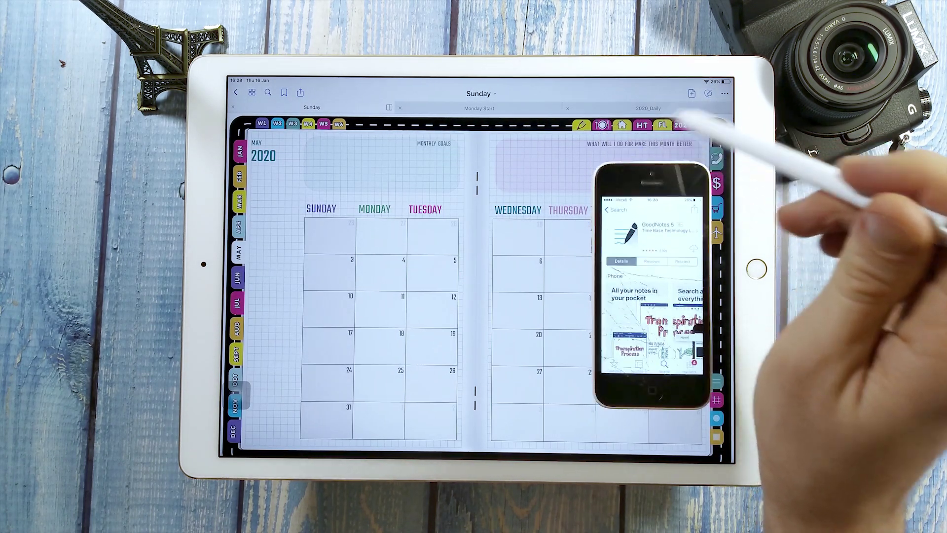
# Handwrite "your notes will be in" down the Monday cells with the pen.
pyautogui.click(723, 91)
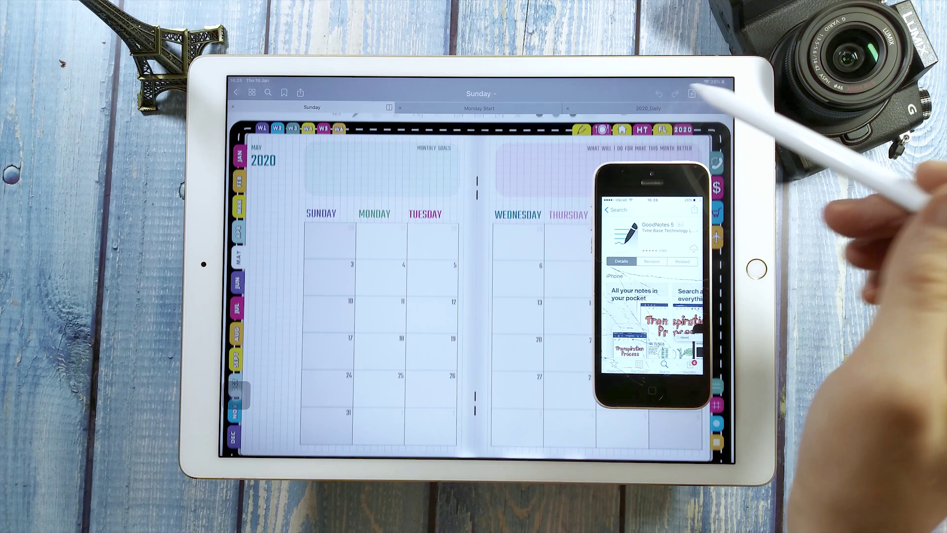
pyautogui.click(357, 122)
pyautogui.click(384, 282)
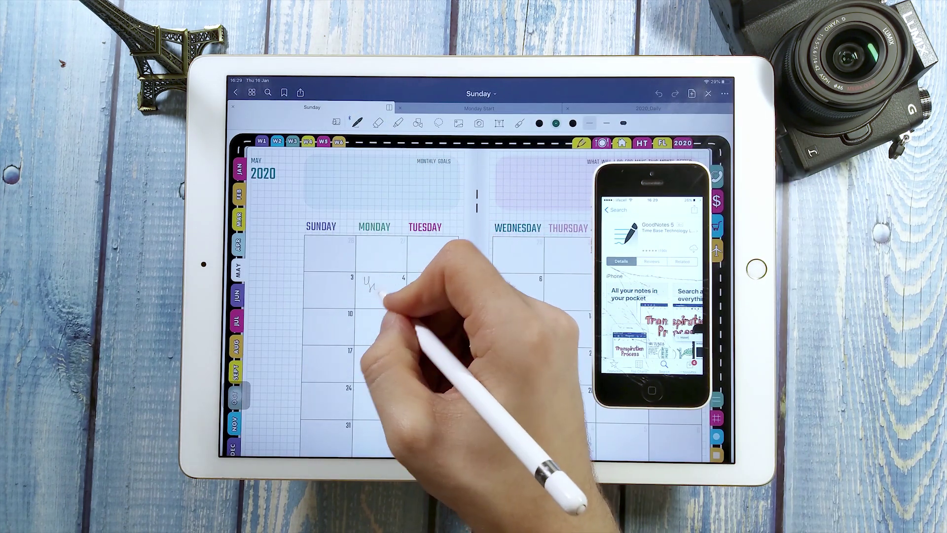
pyautogui.moveTo(367, 280)
pyautogui.mouseDown()
pyautogui.moveTo(399, 285)
pyautogui.moveTo(406, 300)
pyautogui.moveTo(433, 300)
pyautogui.mouseUp()
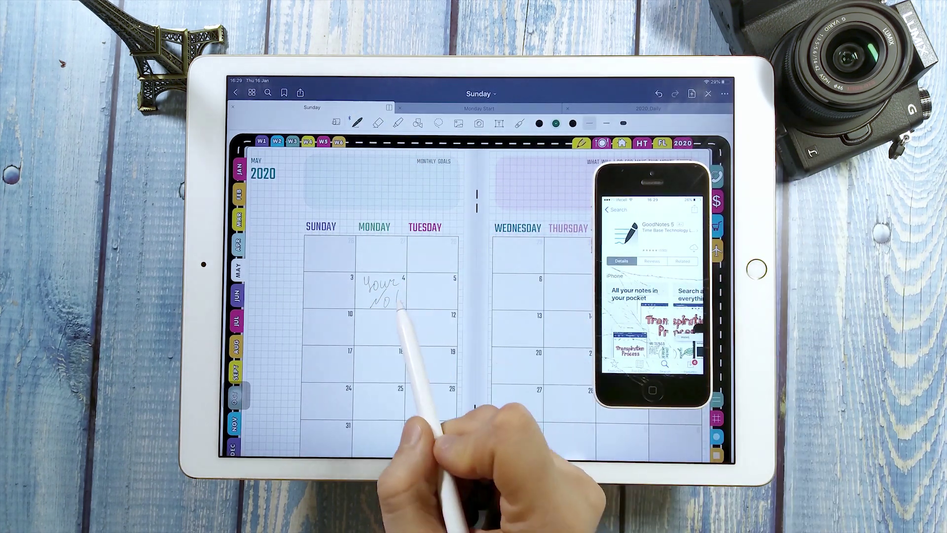
pyautogui.moveTo(367, 330); pyautogui.dragTo(410, 326)
pyautogui.moveTo(371, 362); pyautogui.dragTo(388, 366)
pyautogui.moveTo(371, 400); pyautogui.dragTo(393, 403)
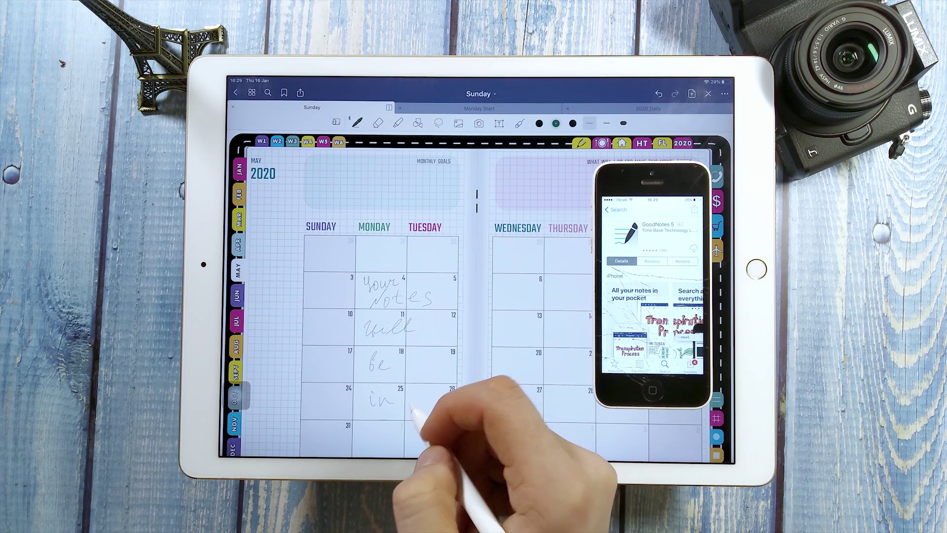